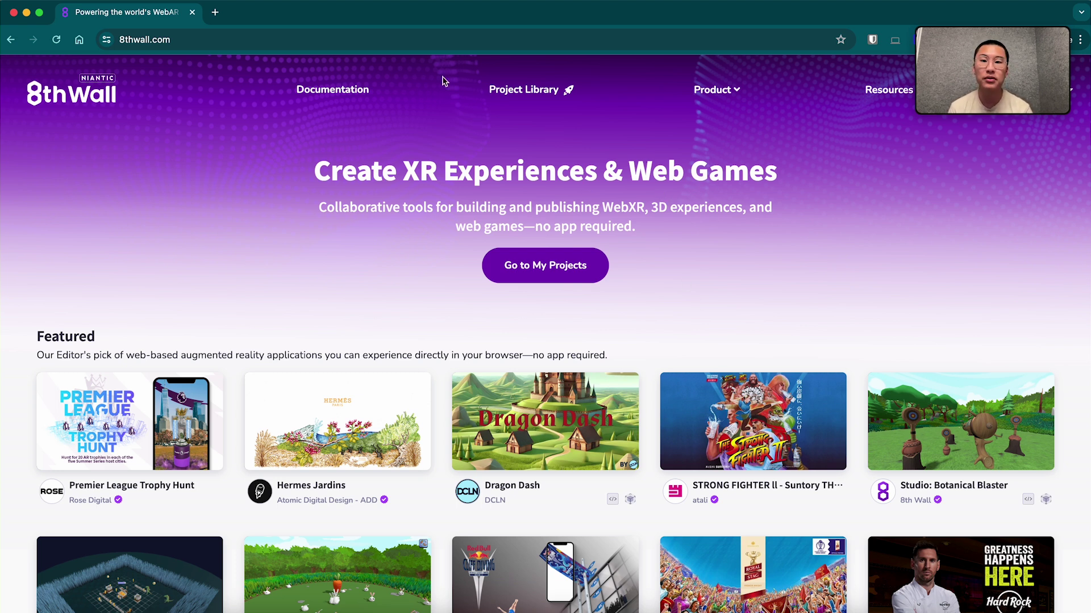
# Open the Project Library from the 8thwall.com top navigation
pyautogui.click(534, 96)
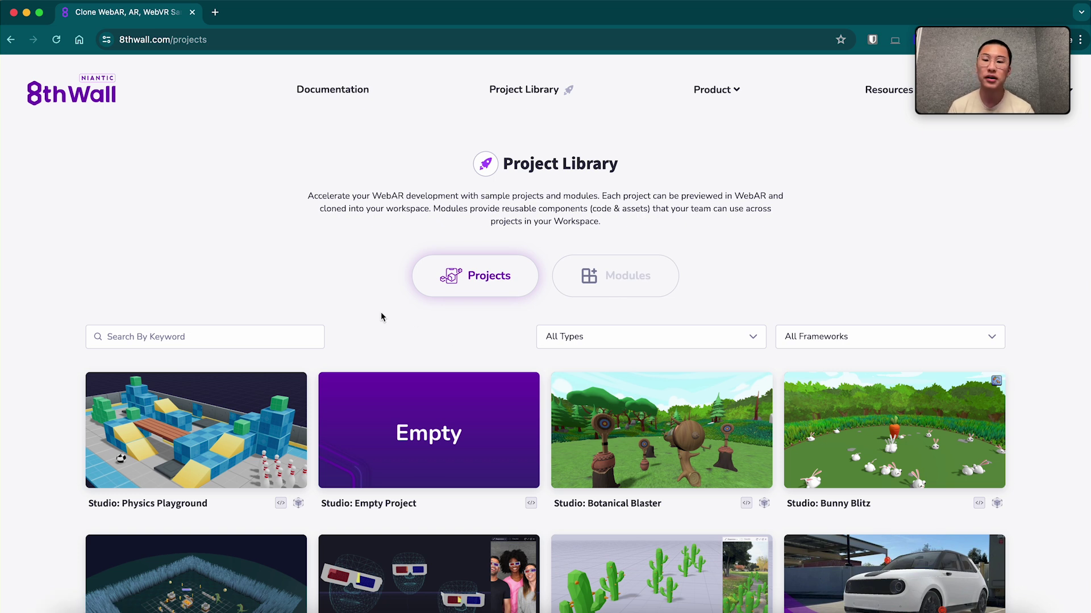
# Open the Studio: World Effects sample project and start cloning it
pyautogui.scroll(-2, 396, 336)
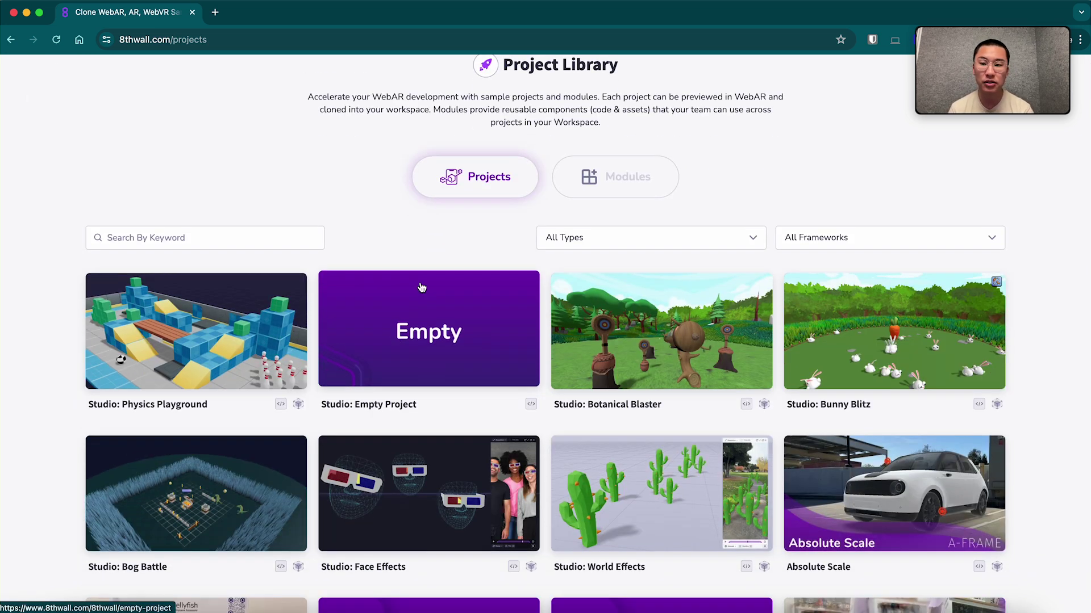
pyautogui.scroll(-4, 423, 293)
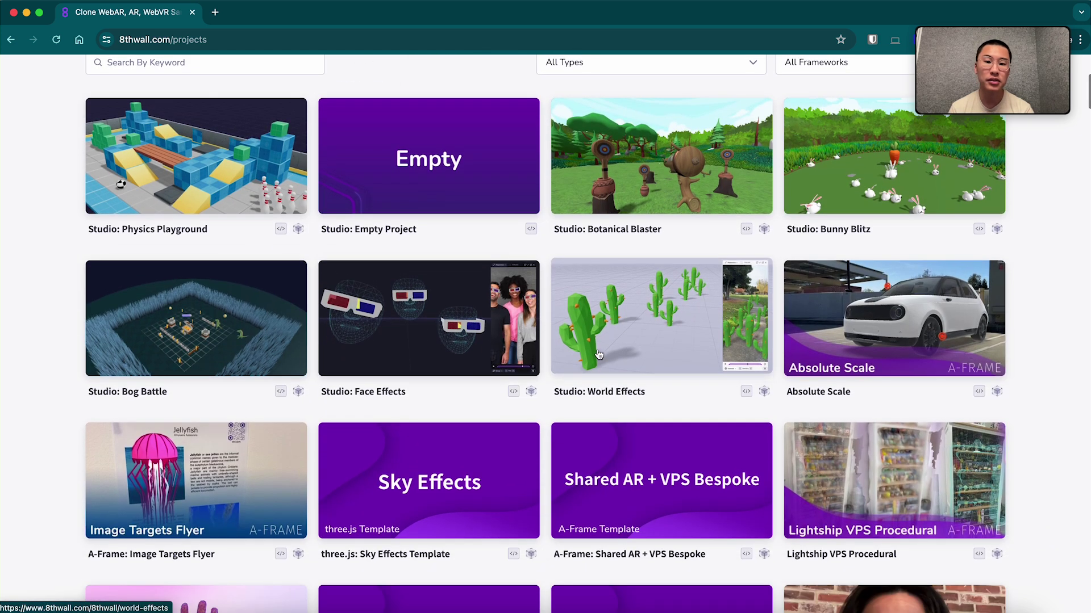
pyautogui.scroll(2, 650, 337)
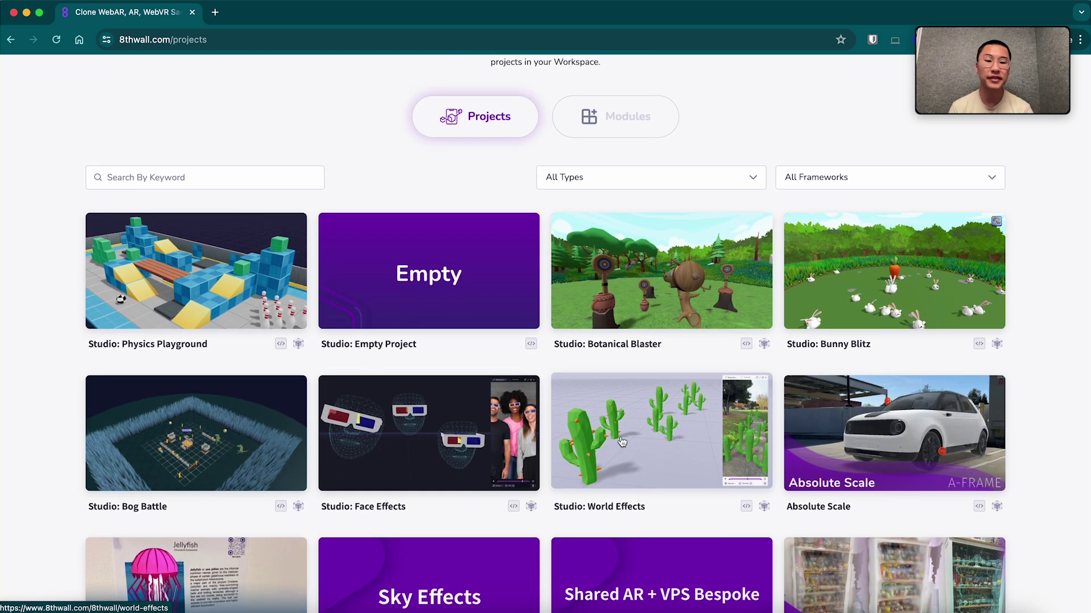
pyautogui.click(673, 460)
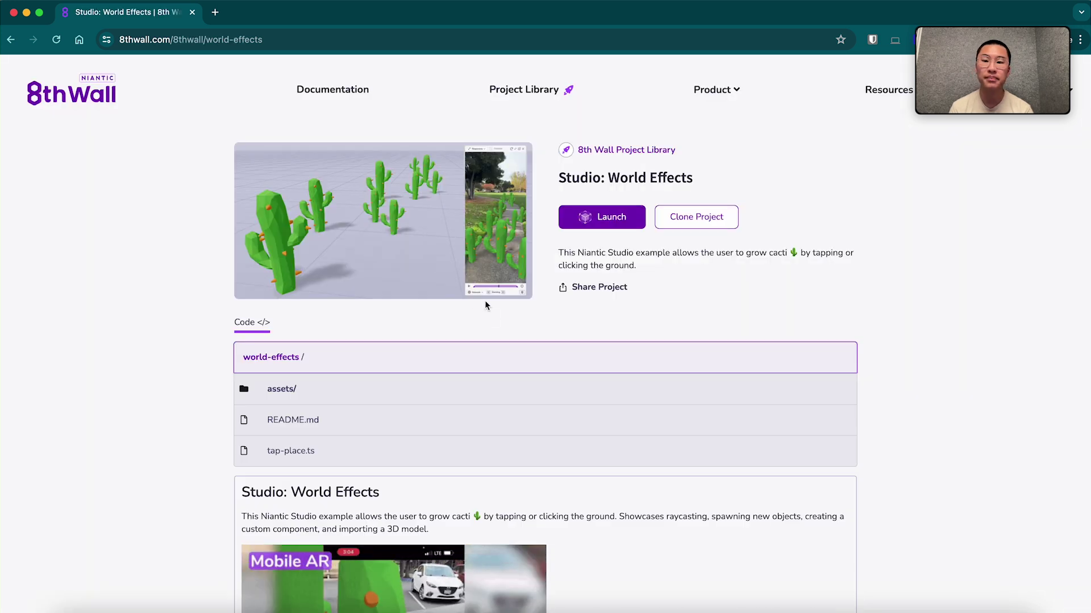
pyautogui.scroll(-2, 485, 299)
pyautogui.scroll(2, 485, 305)
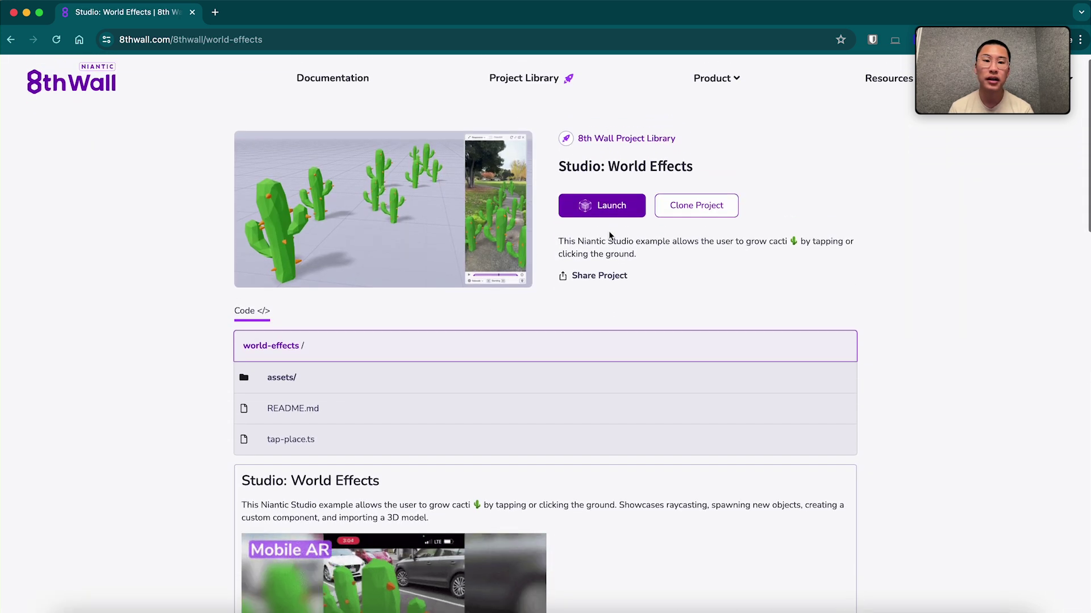
pyautogui.click(690, 218)
# Duplicate it into 8th Wall Team - Enterprise as 'tutorial-world' with a Demo Use license
pyautogui.click(432, 329)
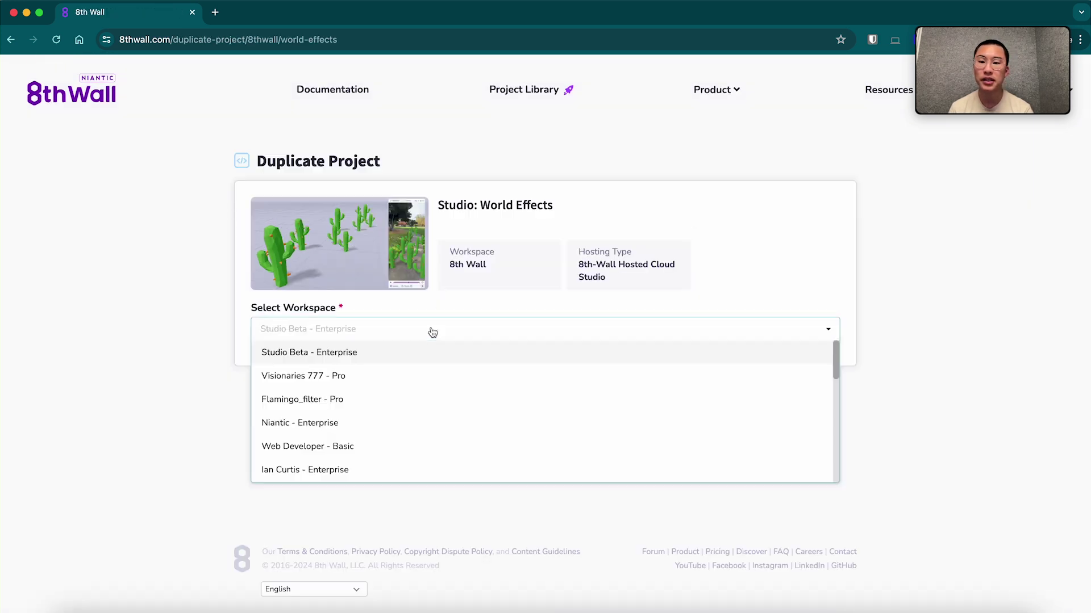
pyautogui.scroll(-5, 392, 444)
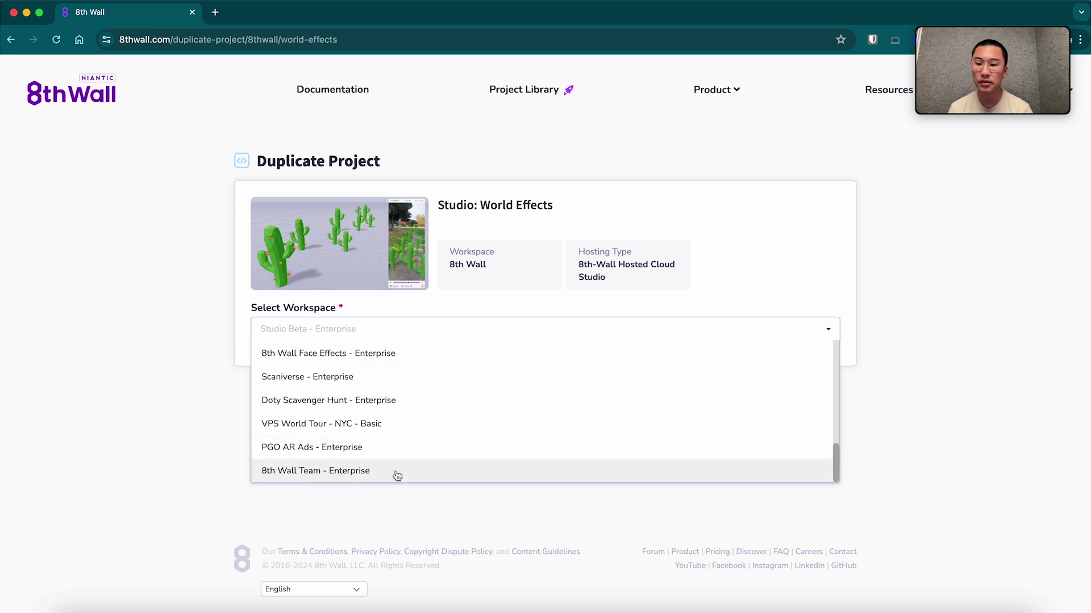
pyautogui.click(394, 474)
pyautogui.click(417, 380)
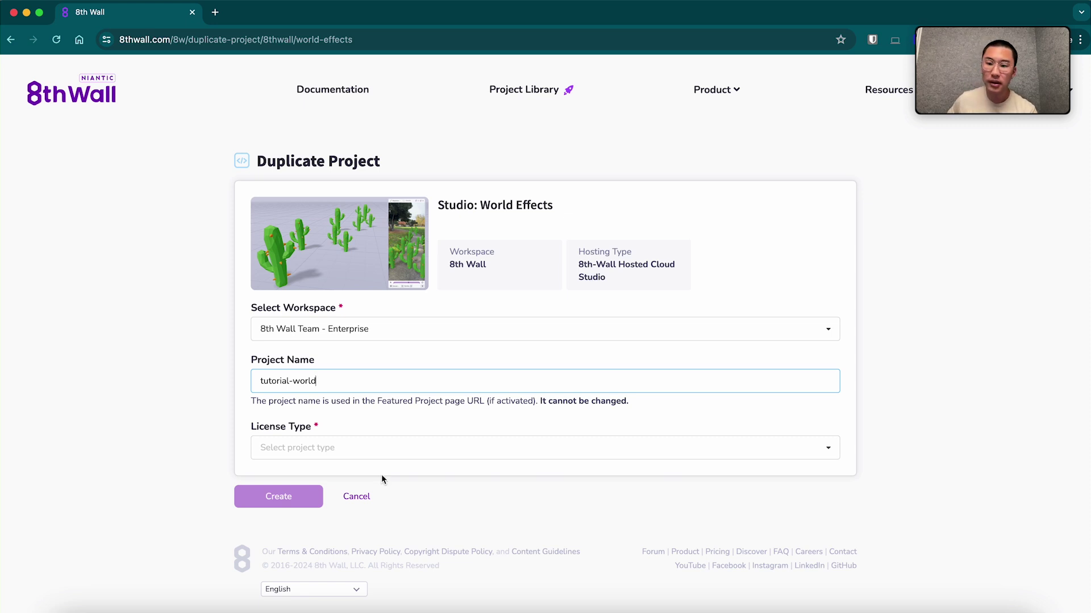
pyautogui.click(401, 453)
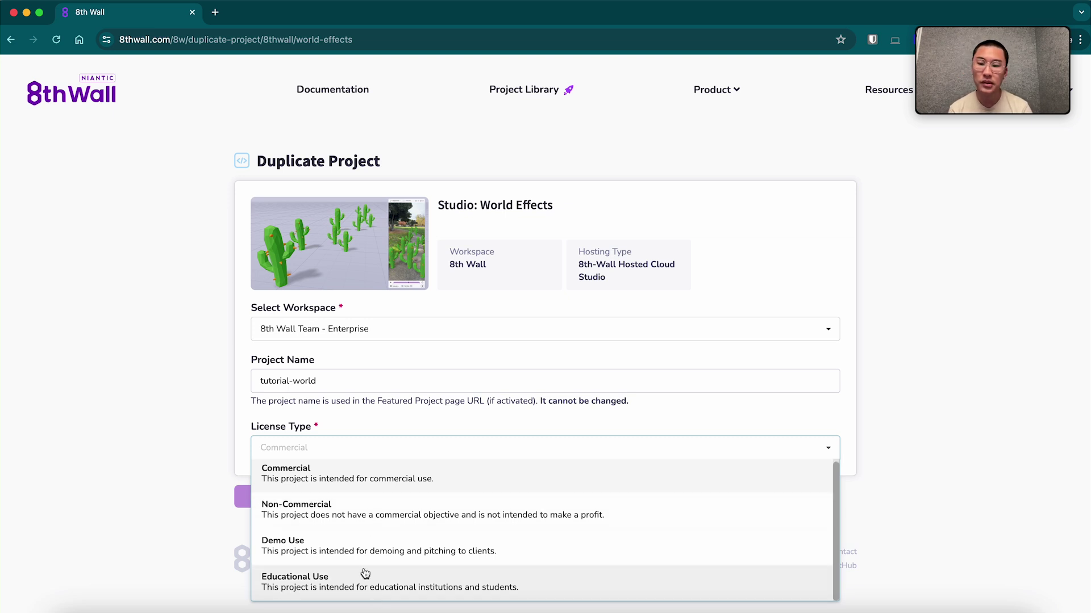
pyautogui.click(368, 546)
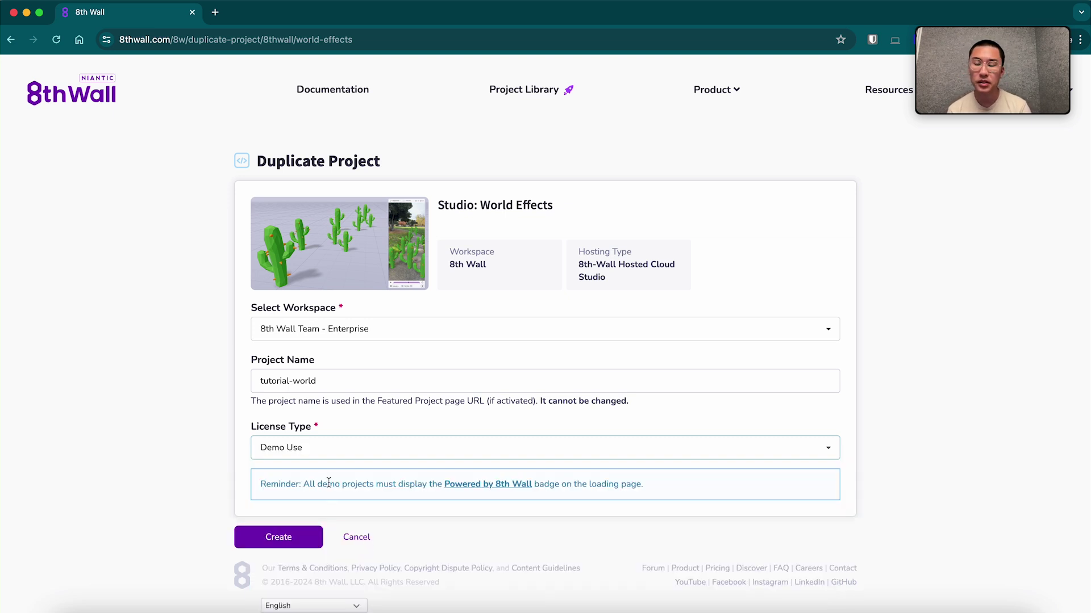
pyautogui.click(298, 545)
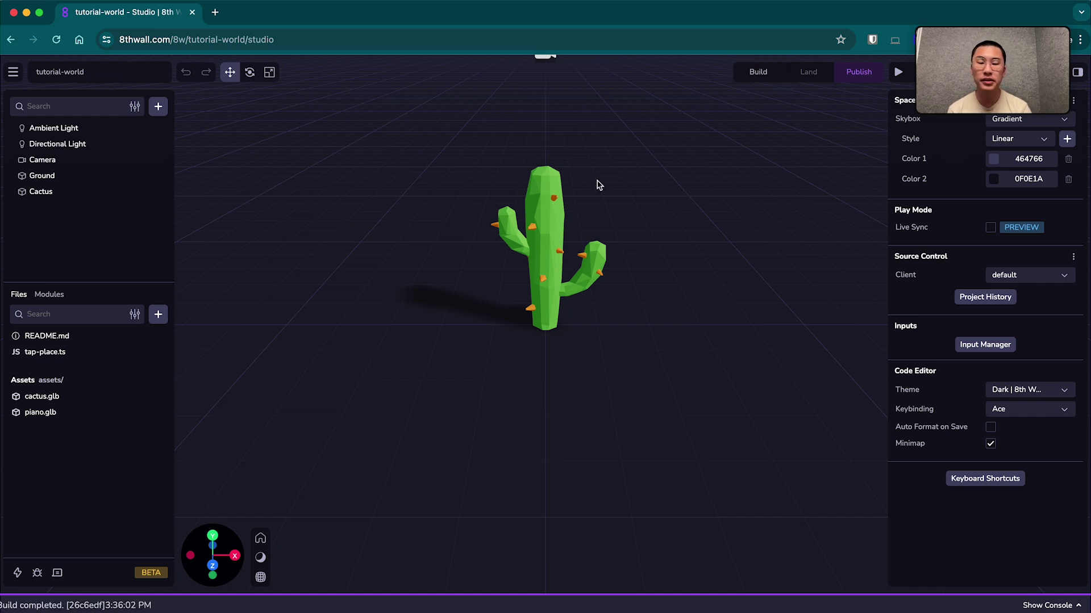
# Orbit the viewport slightly to inspect the loaded cactus scene
pyautogui.moveTo(667, 234); pyautogui.dragTo(576, 184)
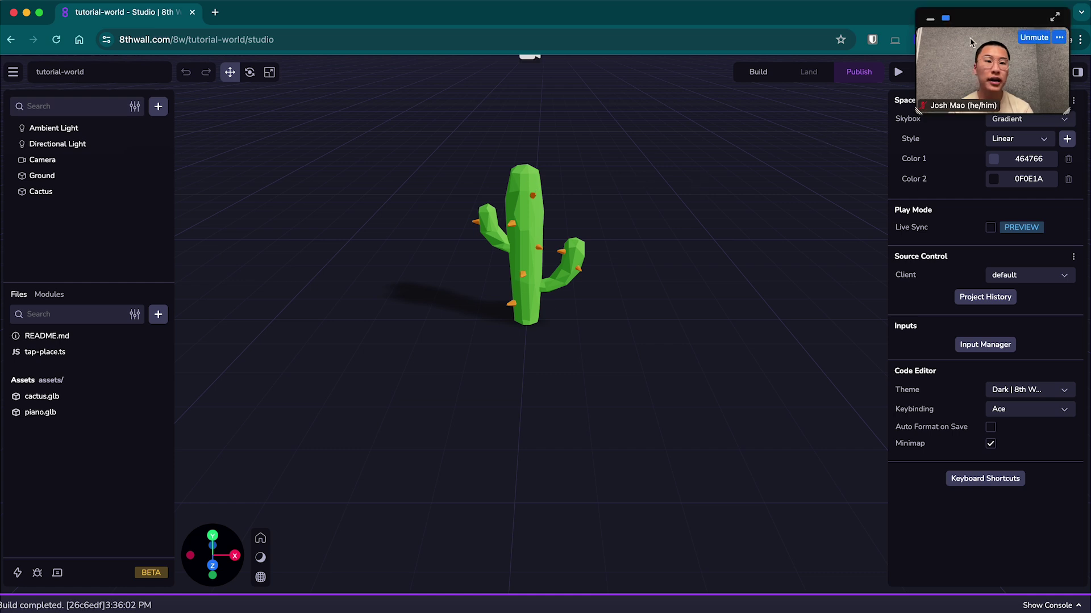
pyautogui.moveTo(977, 17); pyautogui.dragTo(1005, 16)
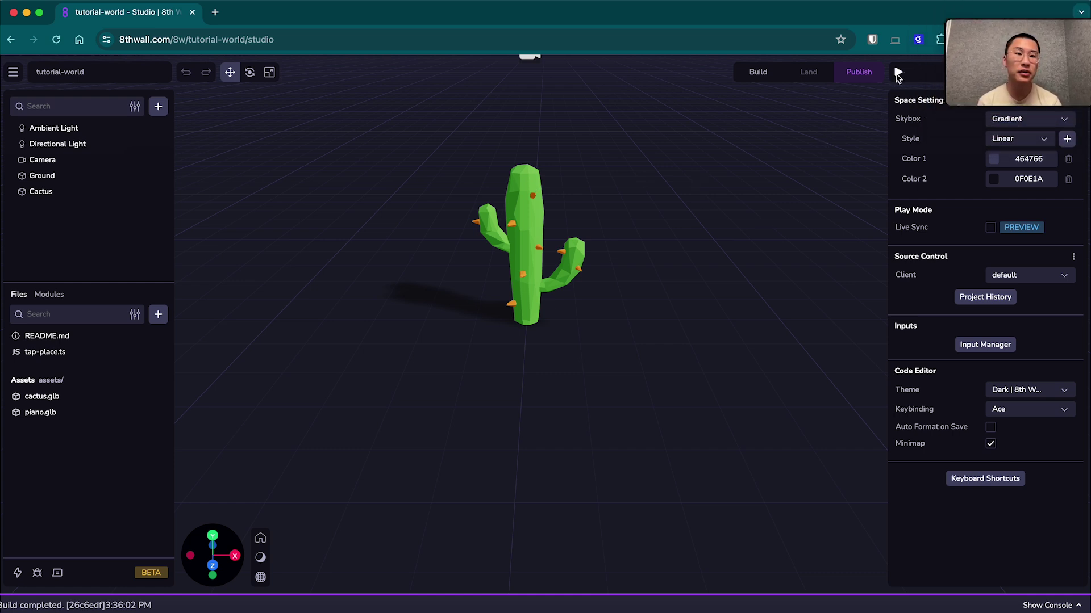
pyautogui.moveTo(1029, 28); pyautogui.dragTo(650, 13)
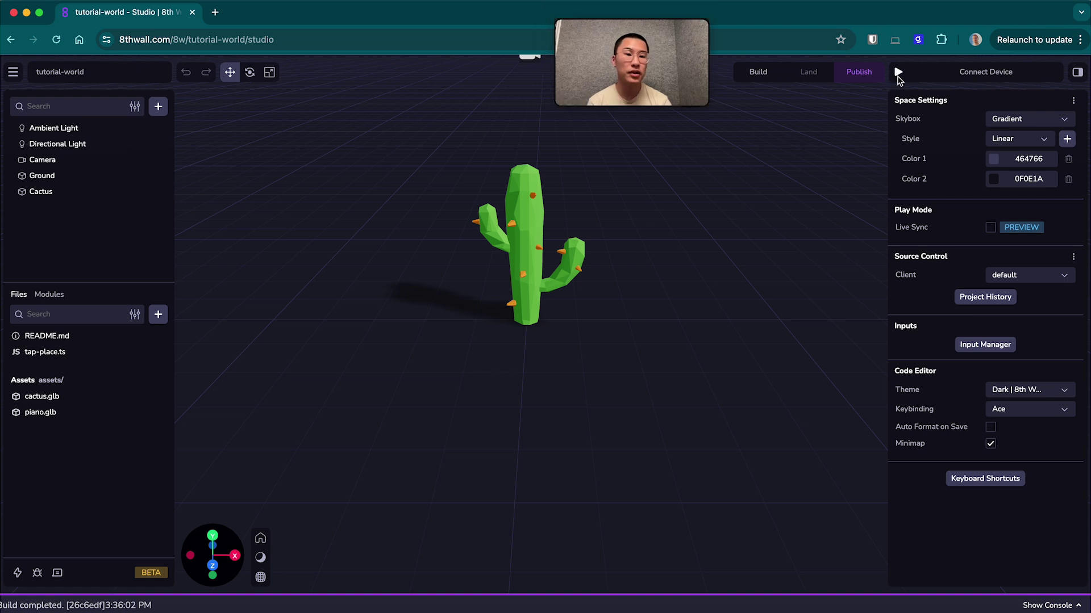
# Play the simulator and spawn several cacti on and beside the sidewalk path
pyautogui.click(897, 73)
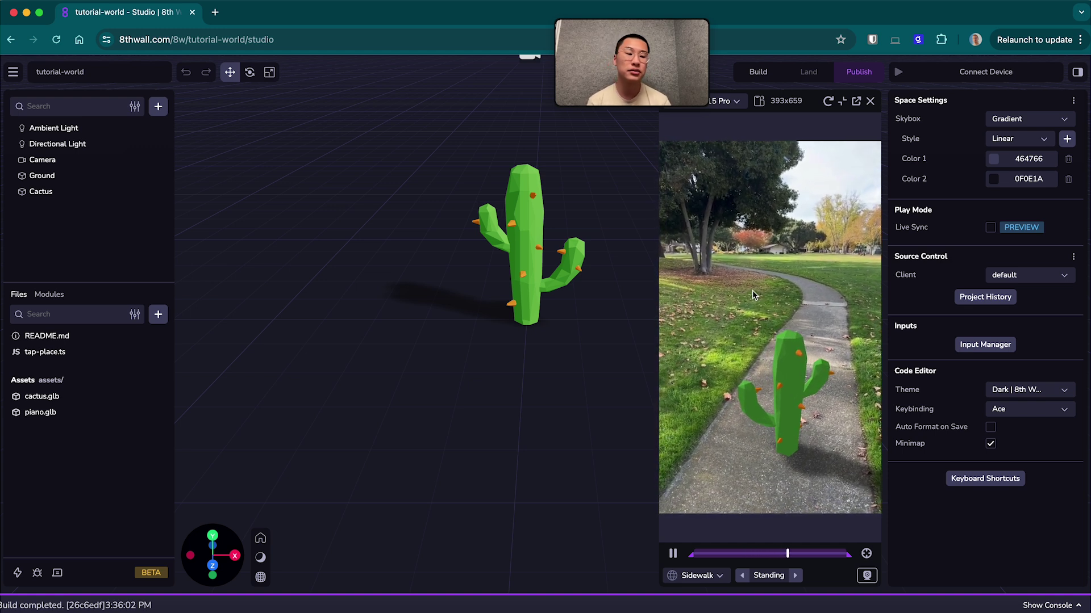
pyautogui.click(812, 316)
pyautogui.click(813, 325)
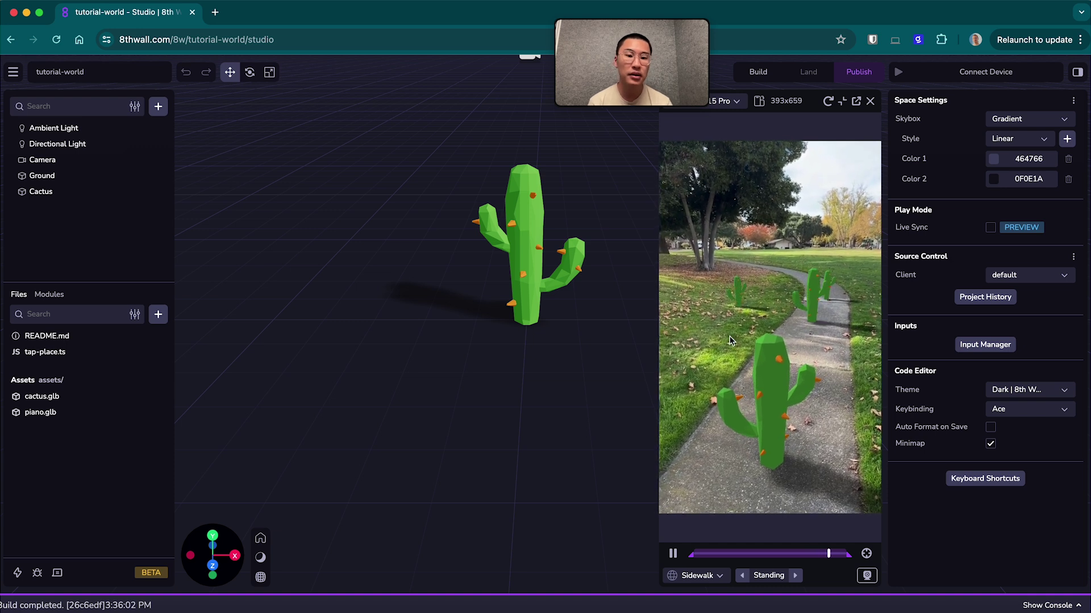
pyautogui.click(821, 338)
pyautogui.click(833, 354)
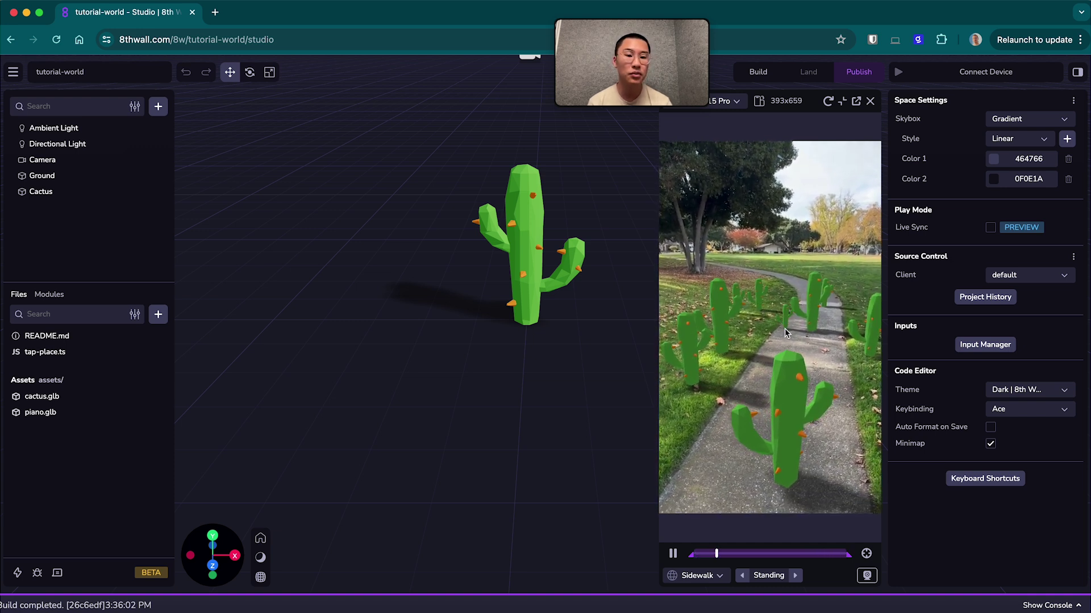
pyautogui.click(746, 367)
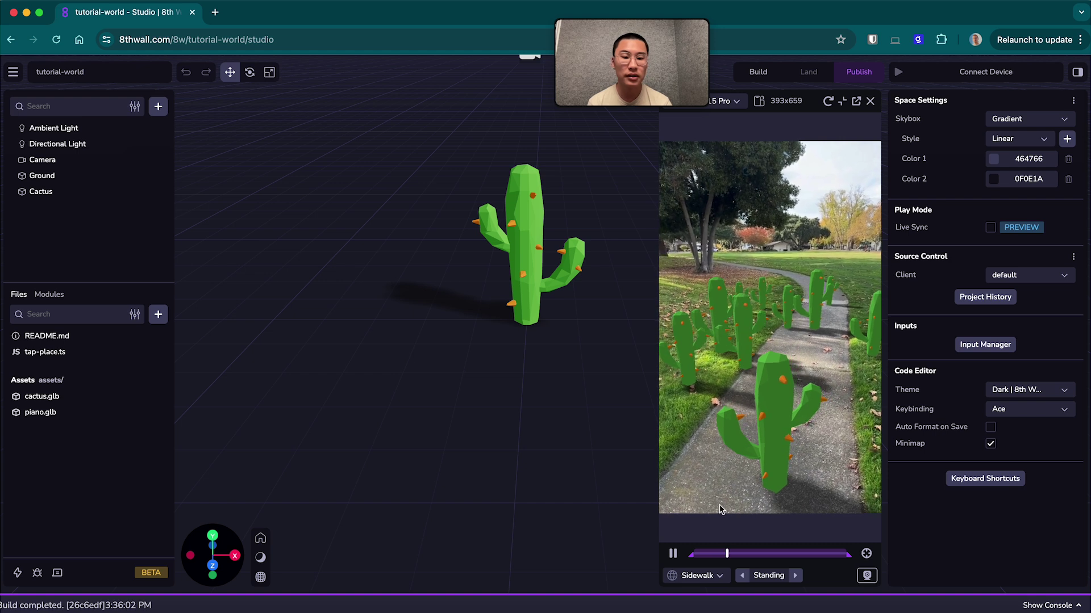
# Switch the simulator to Walking, then the Lounge recording, and place two cacti there
pyautogui.click(795, 576)
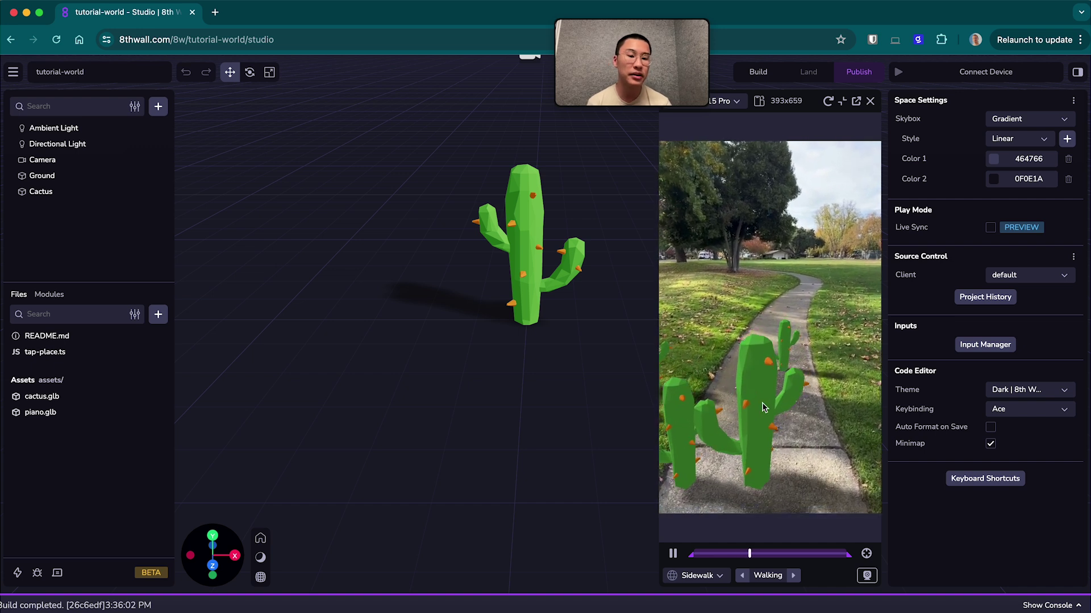
pyautogui.click(697, 575)
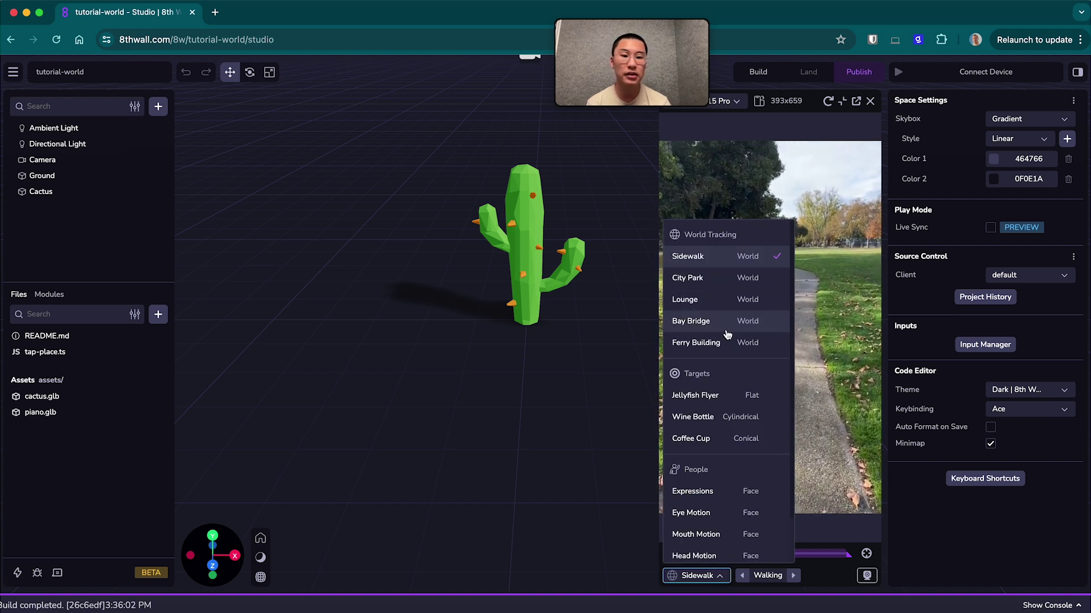
pyautogui.click(723, 308)
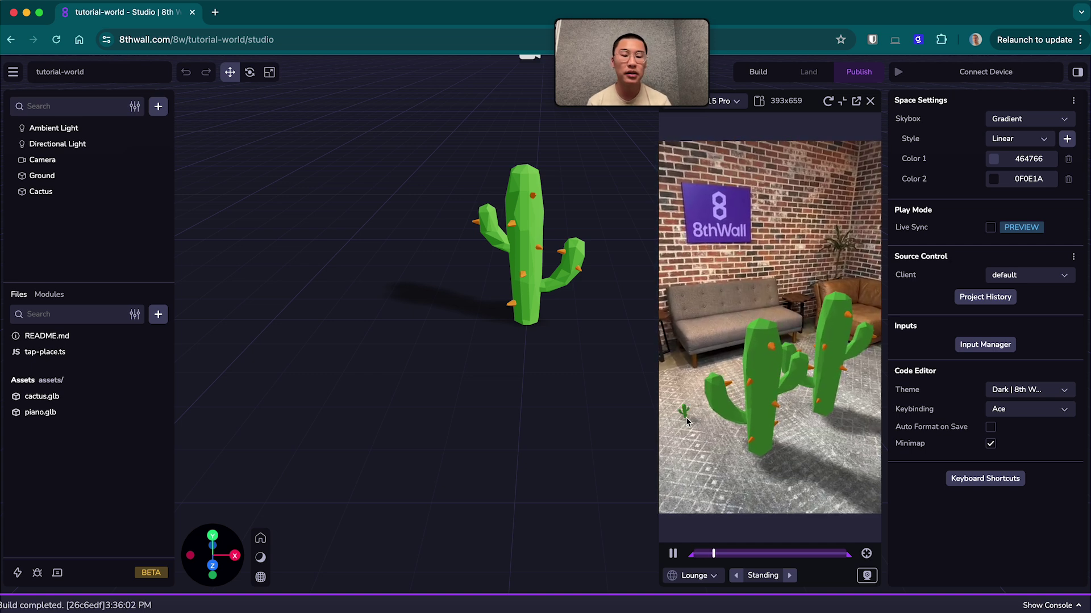
pyautogui.click(709, 438)
pyautogui.click(826, 448)
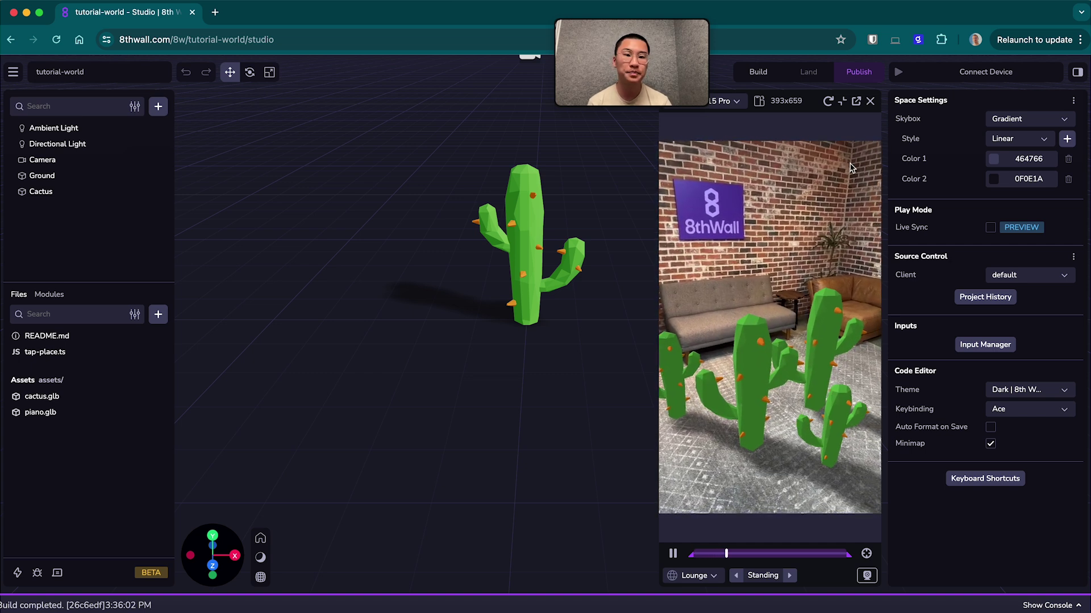
# Close the simulator and delete the Cactus object from the hierarchy
pyautogui.click(869, 101)
pyautogui.moveTo(632, 22); pyautogui.dragTo(1017, 2)
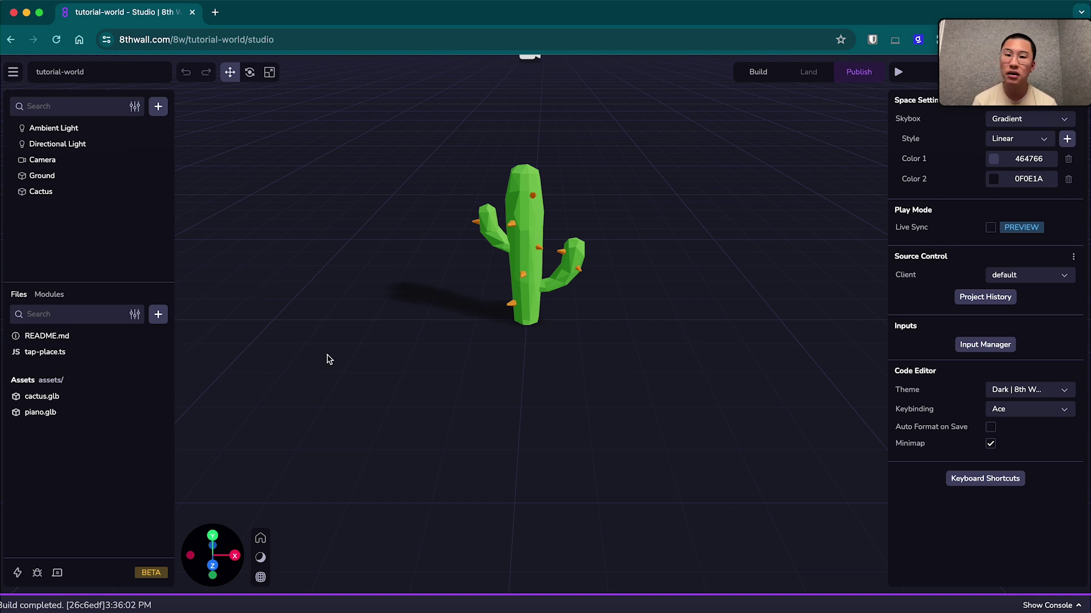
pyautogui.click(555, 229)
pyautogui.click(131, 194)
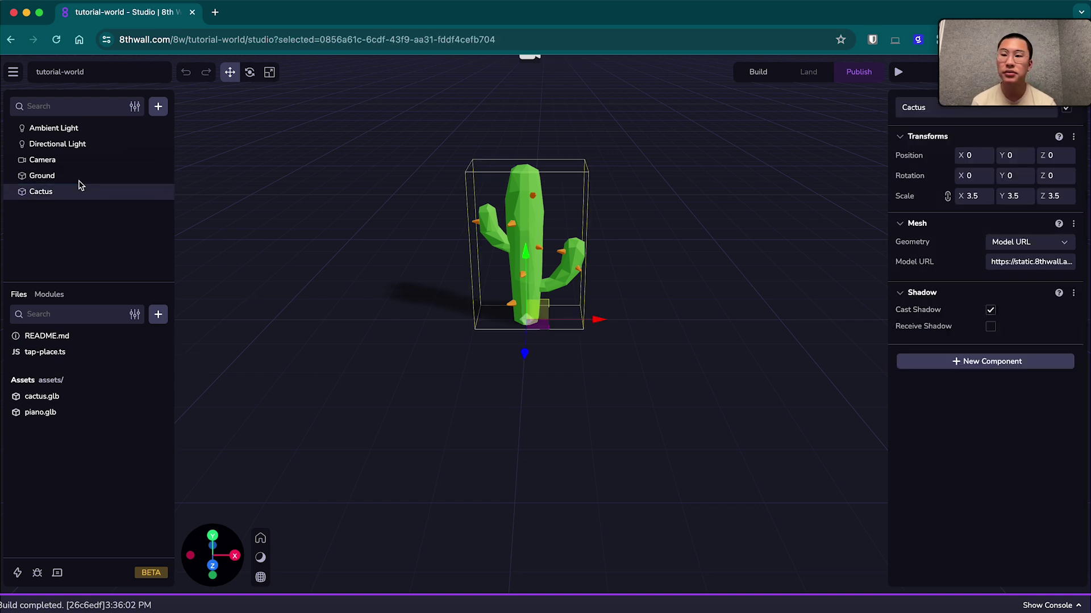
pyautogui.press('Delete')
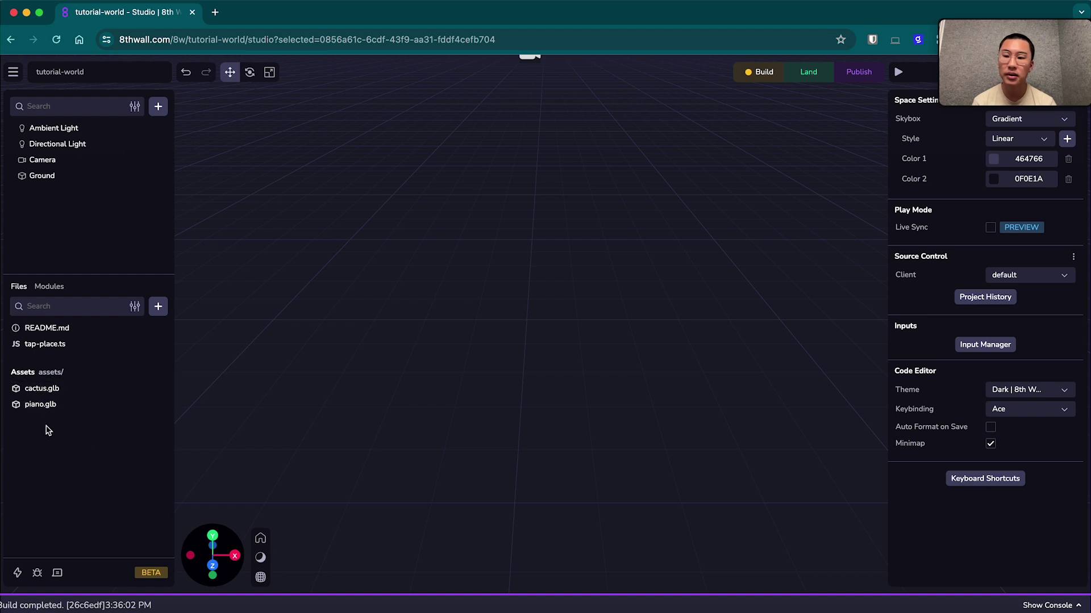
# Drag piano.glb into the viewport and move it up onto the ground grid
pyautogui.moveTo(44, 405); pyautogui.dragTo(551, 283)
pyautogui.moveTo(626, 304); pyautogui.dragTo(653, 352)
pyautogui.moveTo(624, 208); pyautogui.dragTo(623, 145)
pyautogui.moveTo(575, 249); pyautogui.dragTo(546, 273)
pyautogui.moveTo(670, 318); pyautogui.dragTo(710, 368)
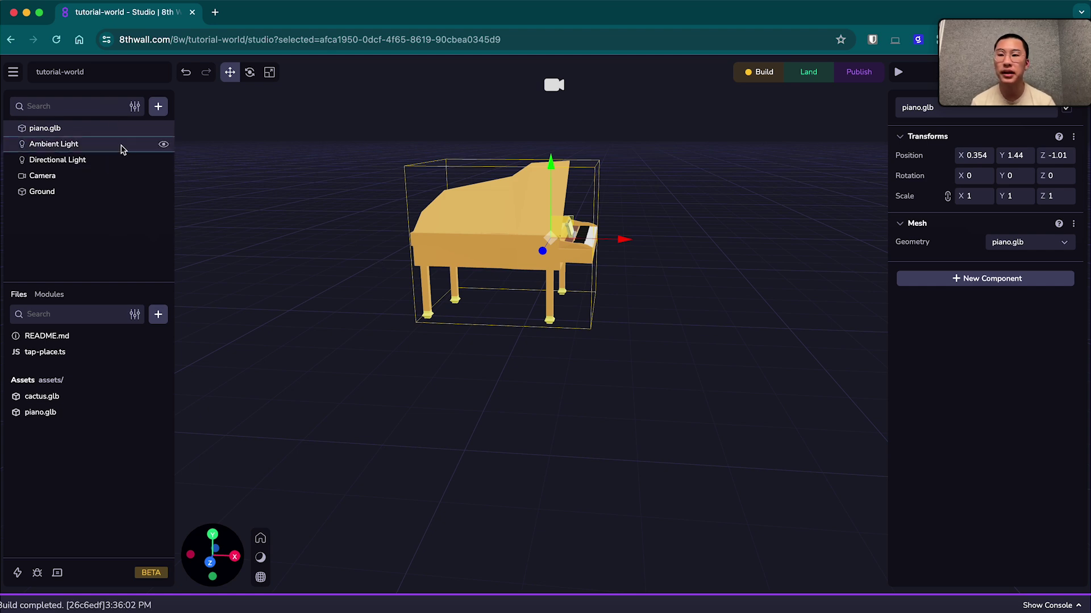
pyautogui.click(116, 195)
# Set the Ground's Tap Place spawn entity to piano.glb, Min Scale 1, Max Scale 2.5
pyautogui.scroll(-2, 935, 374)
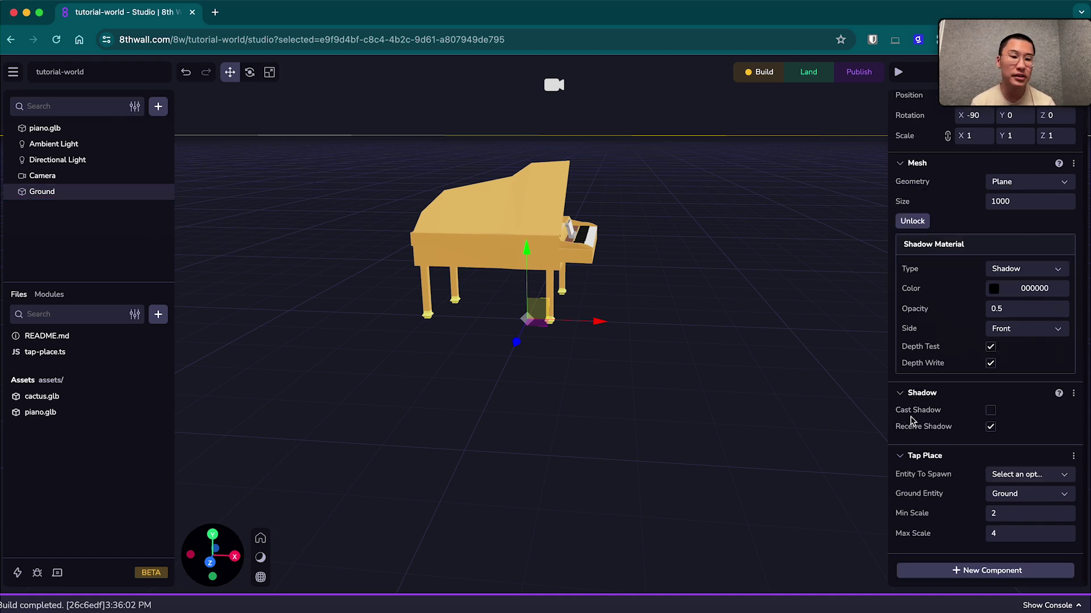
pyautogui.click(1039, 476)
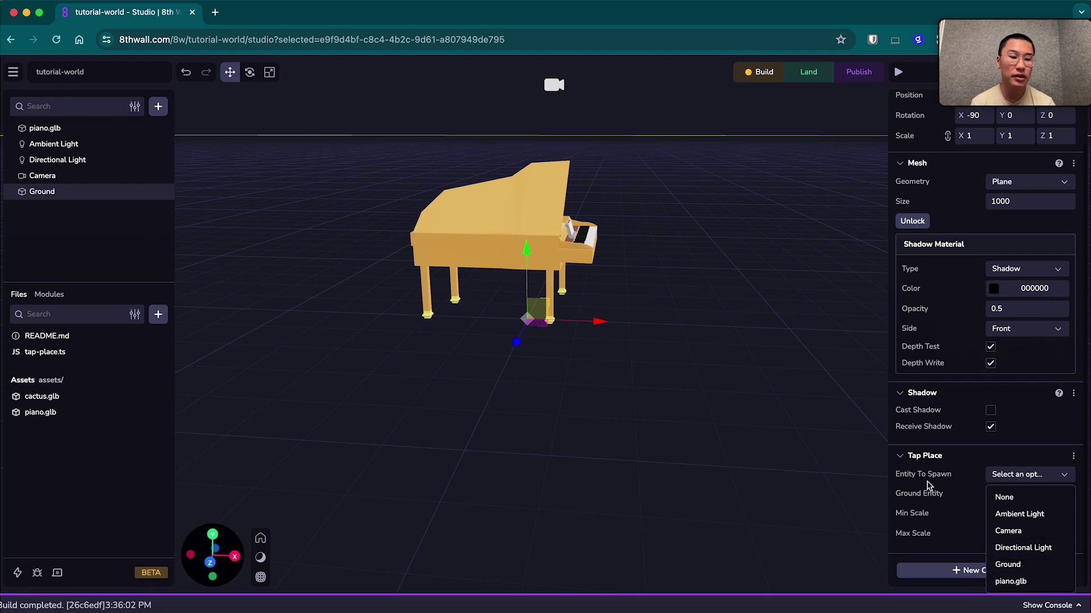
pyautogui.click(1030, 582)
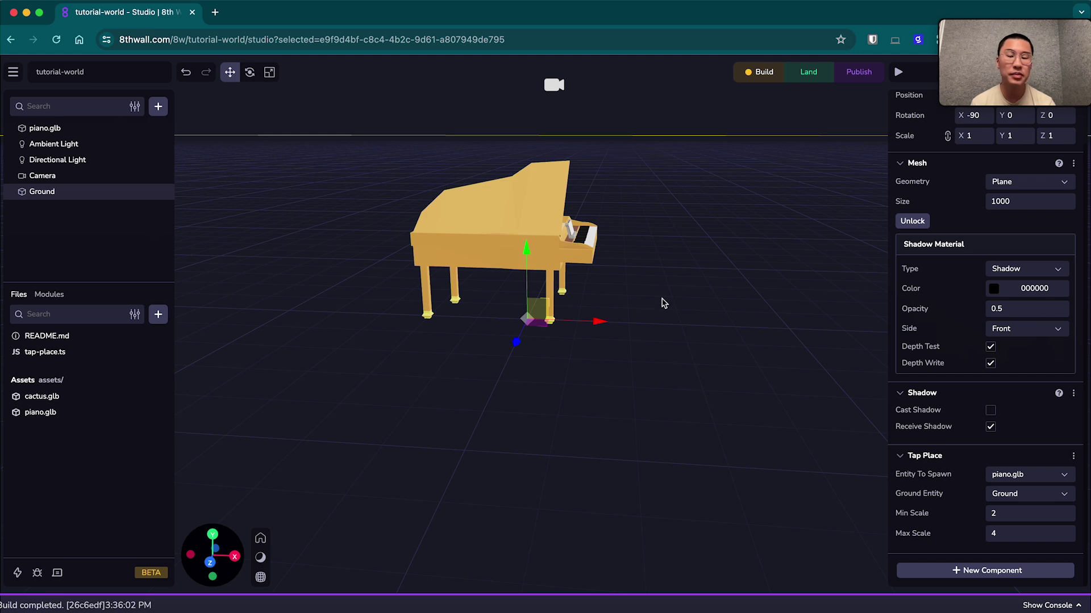
pyautogui.click(1013, 513)
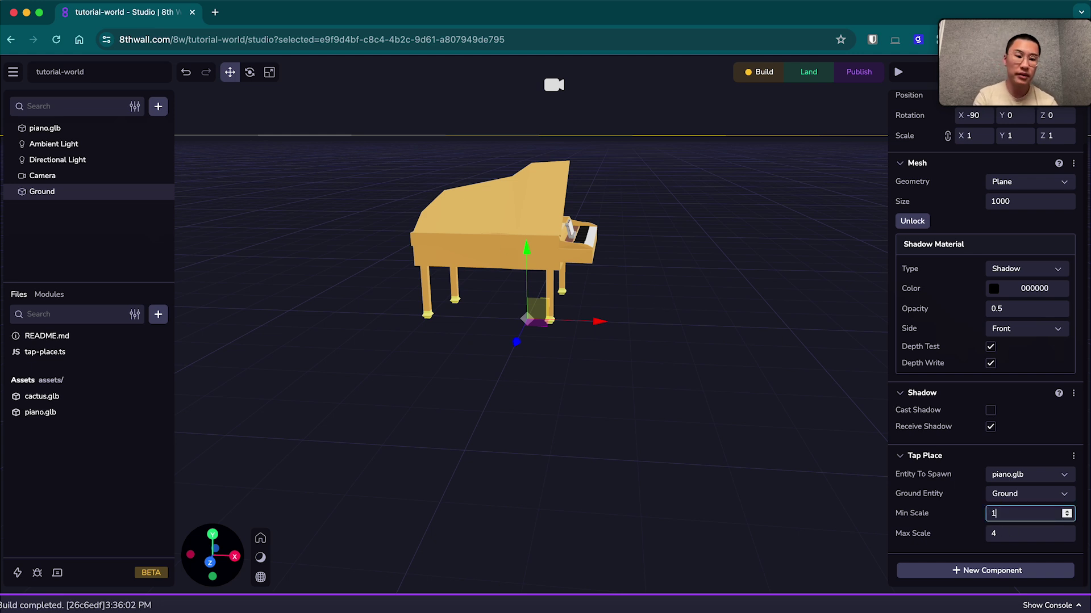
pyautogui.click(1014, 535)
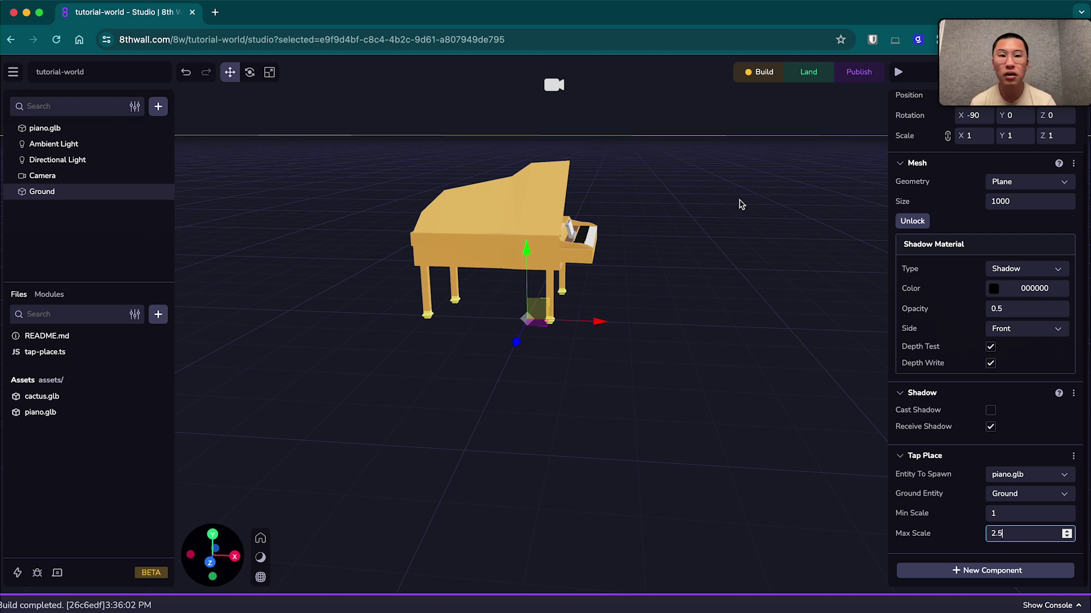
pyautogui.press('Return')
# Build the project, then tap three spots in the lounge simulator to spawn pianos
pyautogui.click(761, 76)
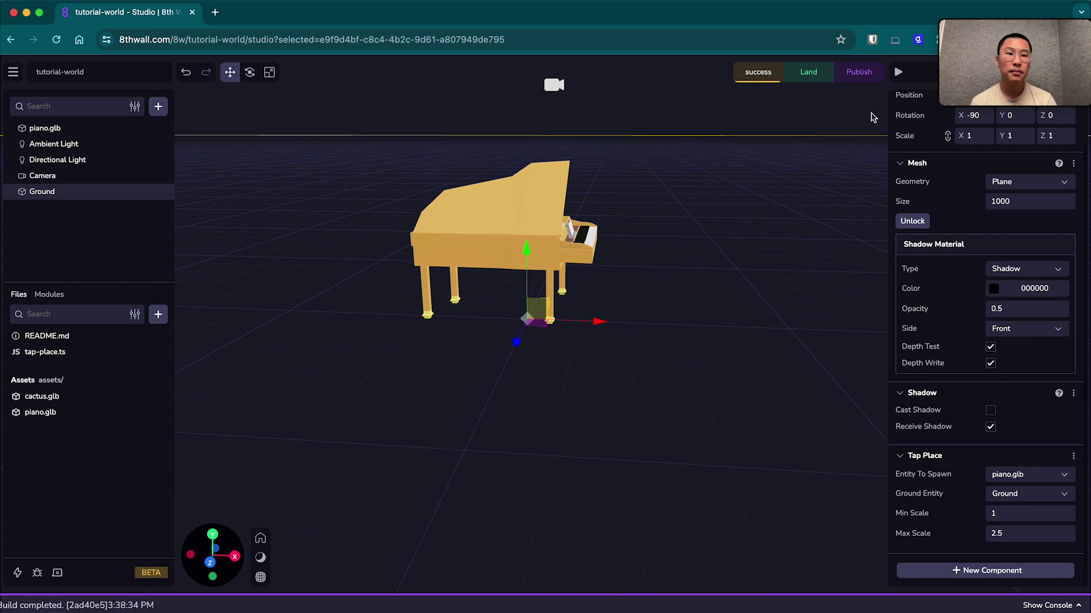
pyautogui.click(899, 73)
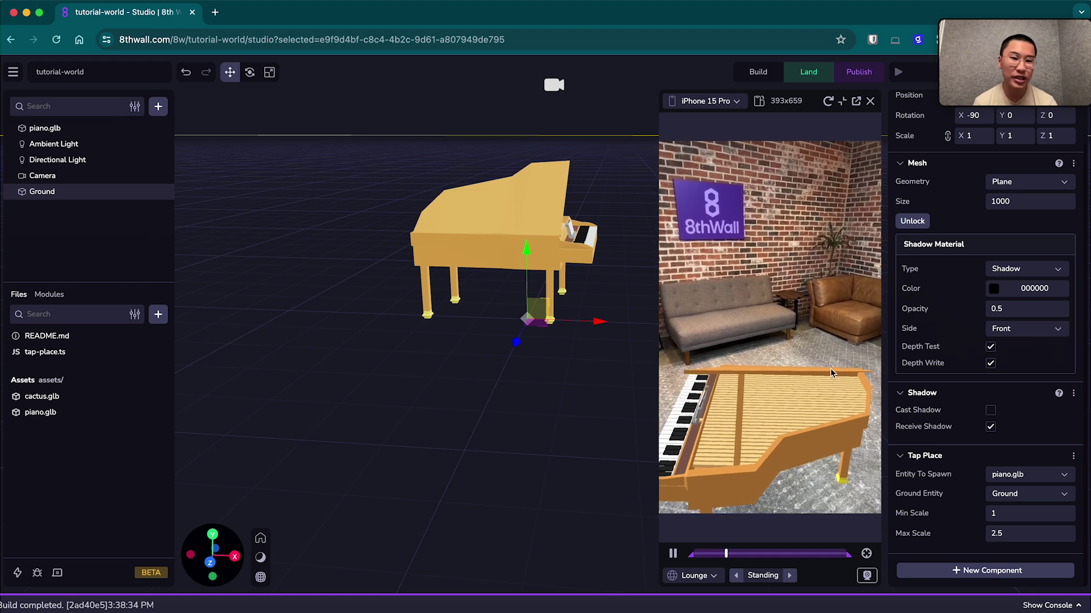
pyautogui.click(820, 349)
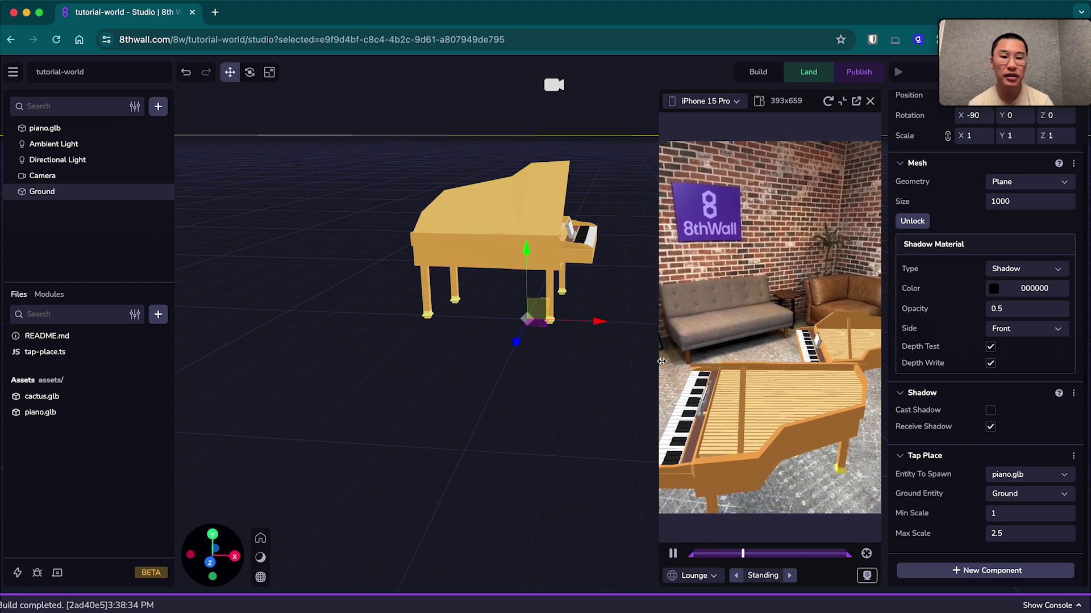
pyautogui.click(820, 320)
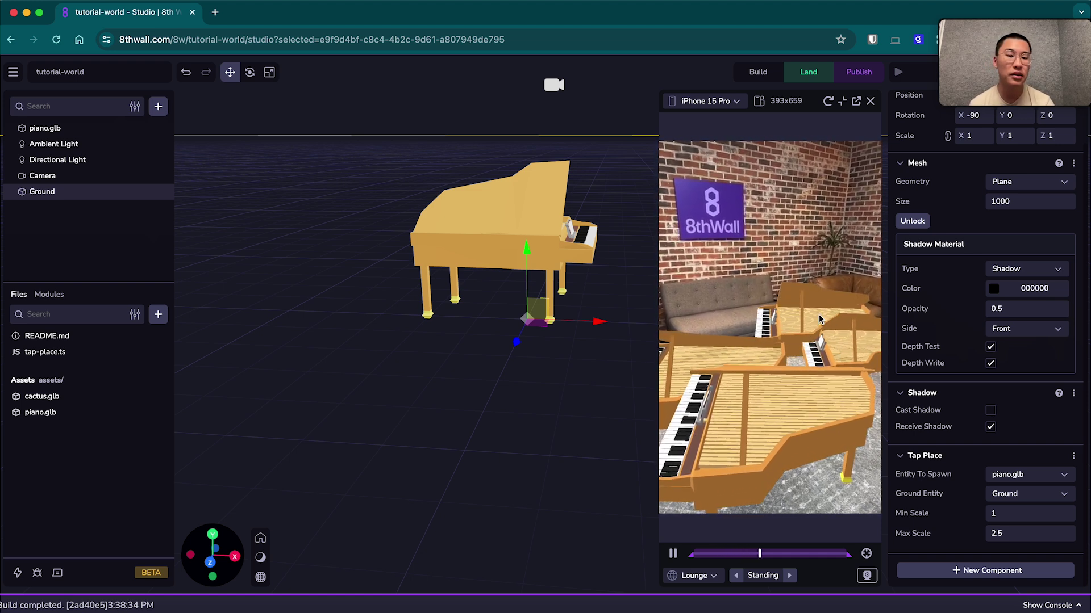
pyautogui.click(867, 287)
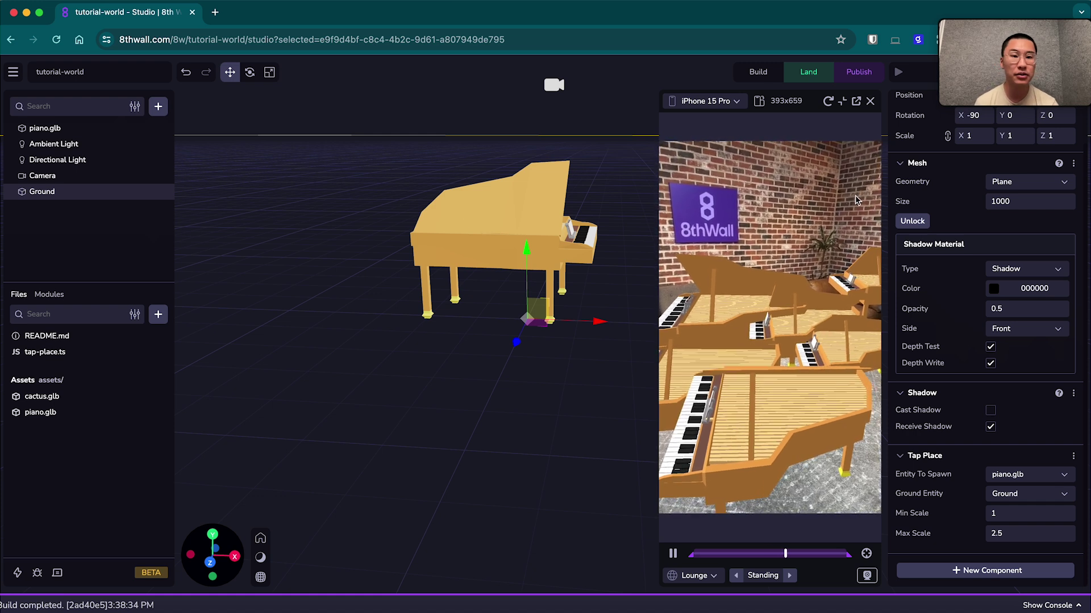
# Give the piano a Shadow component with Cast Shadow enabled, then rebuild
pyautogui.click(869, 101)
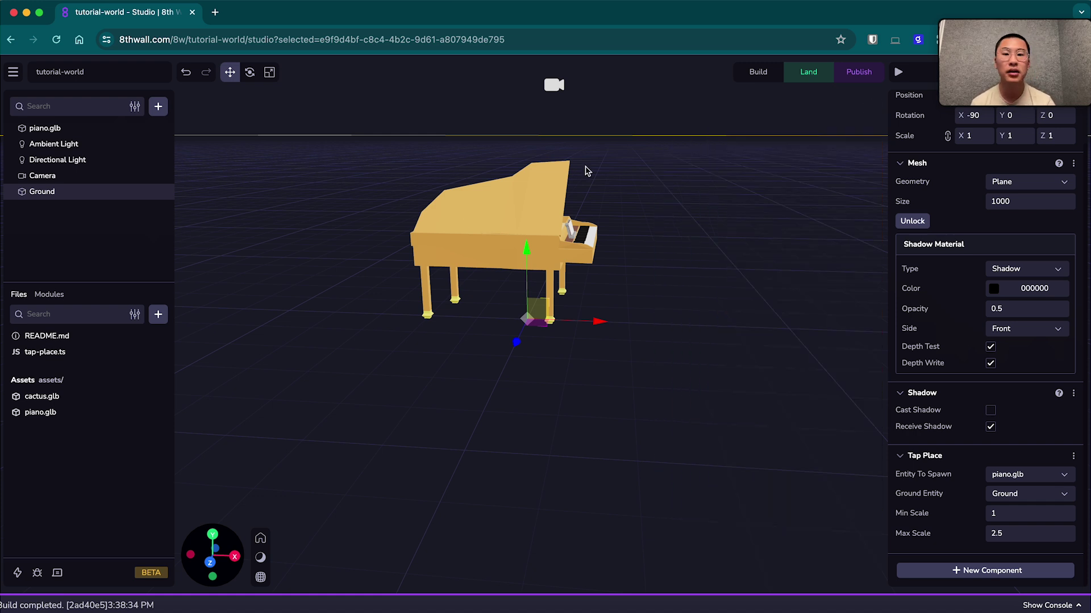
pyautogui.click(485, 231)
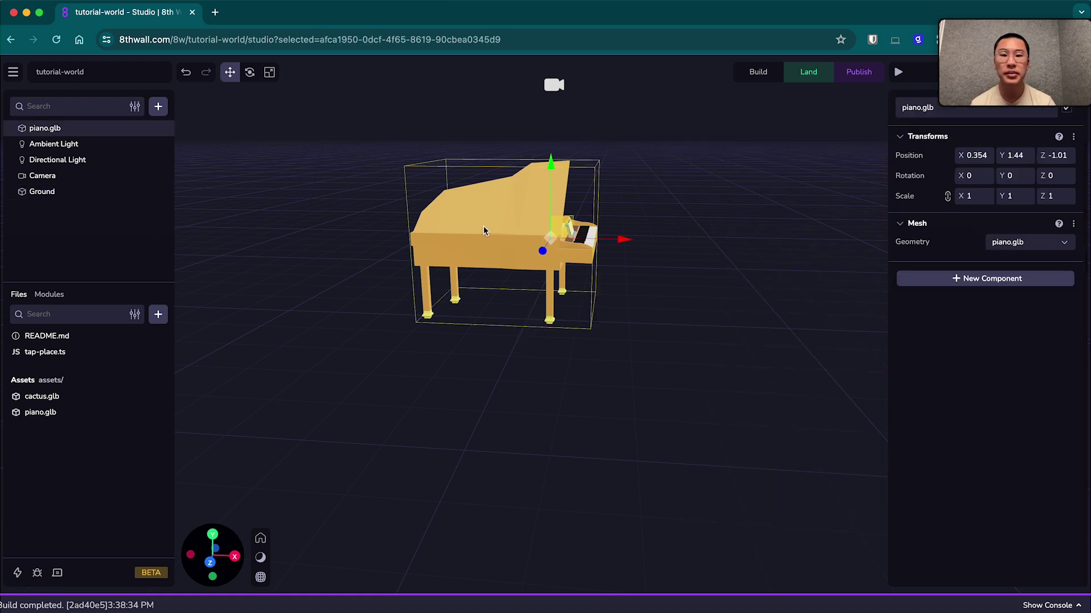
pyautogui.click(974, 280)
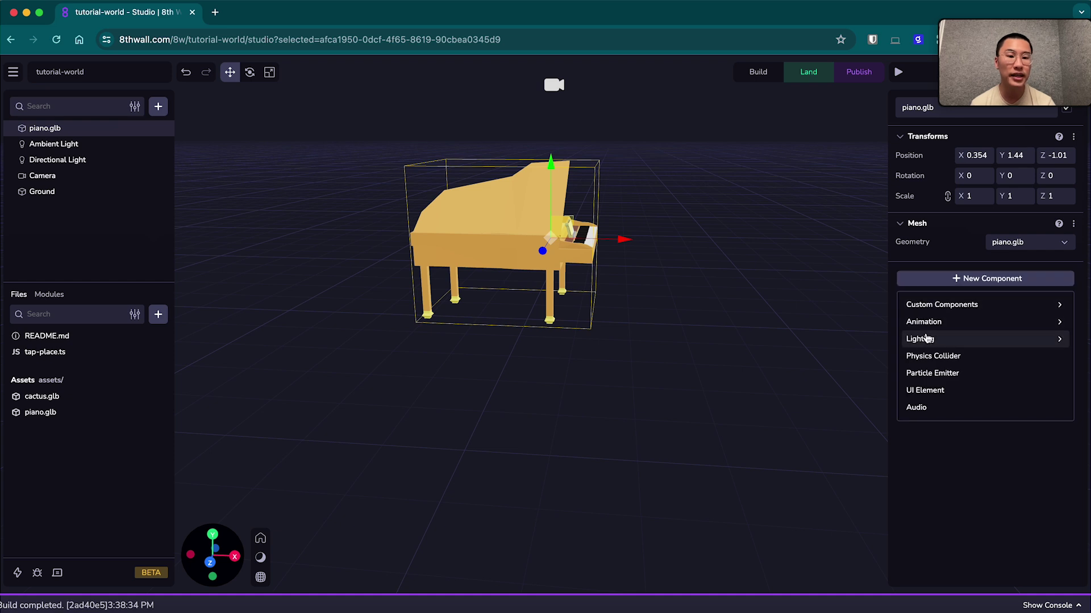
pyautogui.moveTo(927, 339)
pyautogui.click(815, 366)
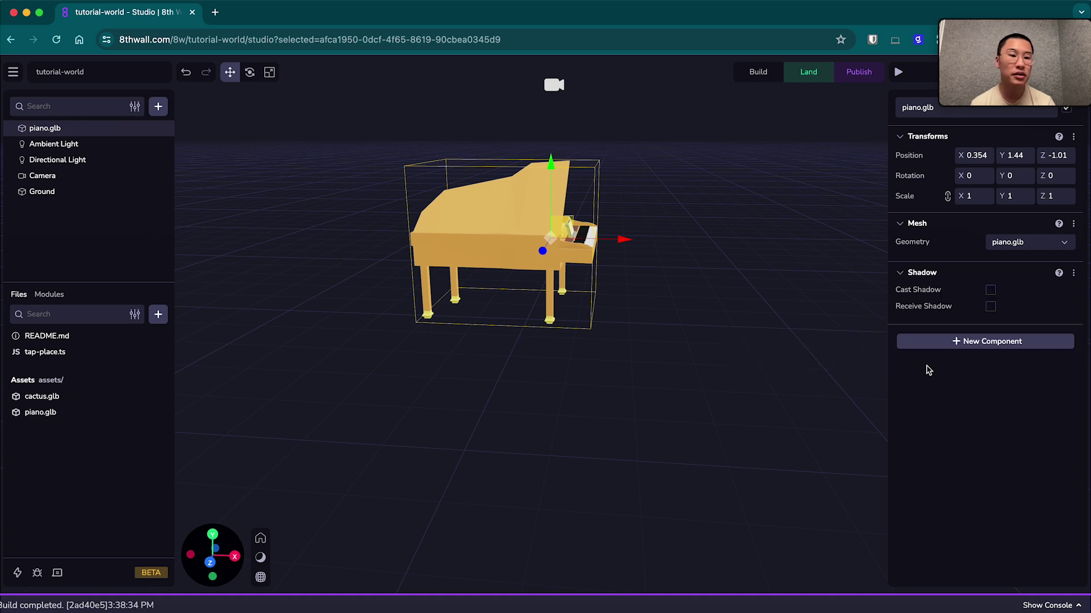
pyautogui.click(990, 290)
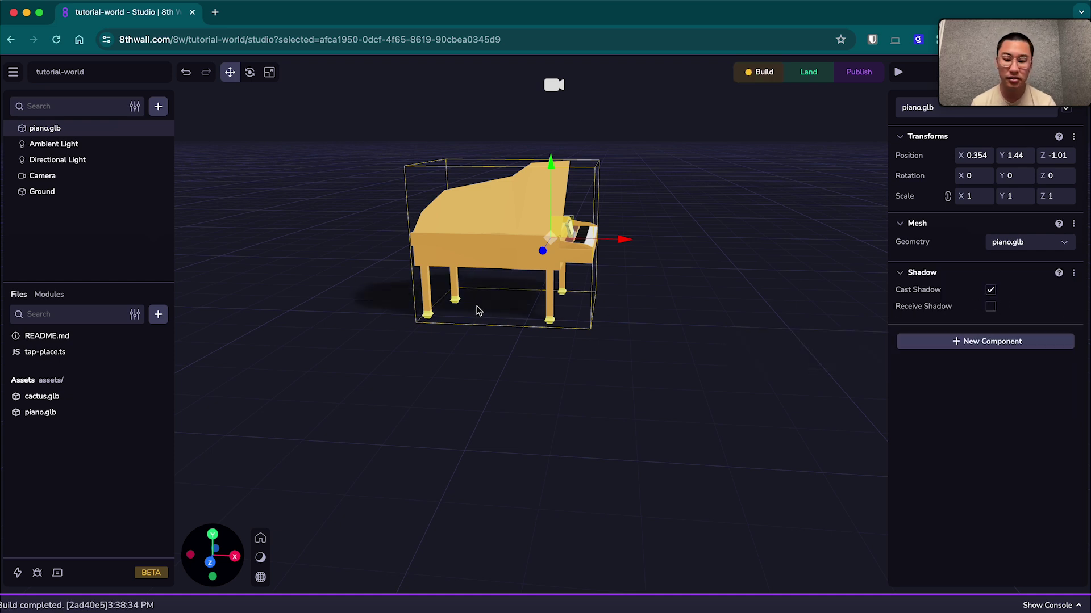
pyautogui.moveTo(443, 341); pyautogui.dragTo(490, 399)
pyautogui.click(761, 77)
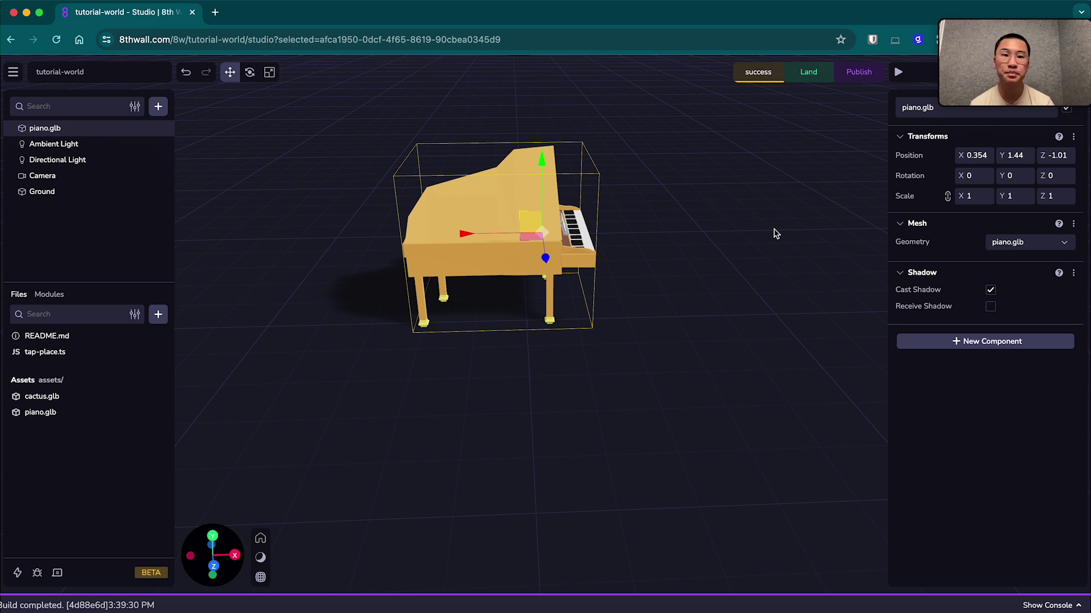
# Run the simulator, spawn a piano in the Lounge scene and two in Sidewalk, then close it
pyautogui.click(897, 72)
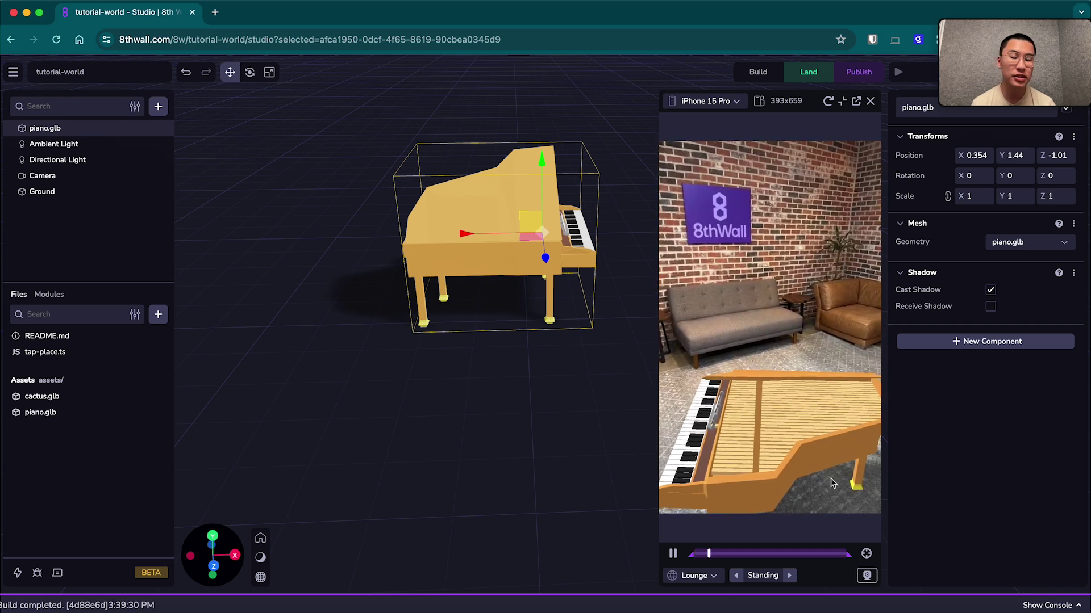
pyautogui.click(822, 343)
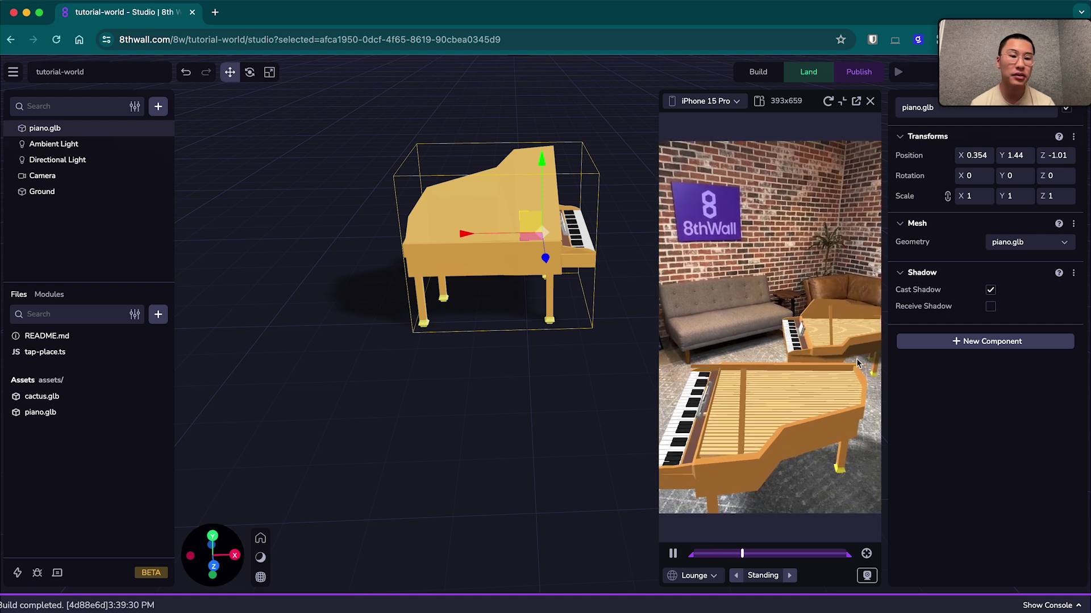
pyautogui.click(706, 580)
pyautogui.click(682, 254)
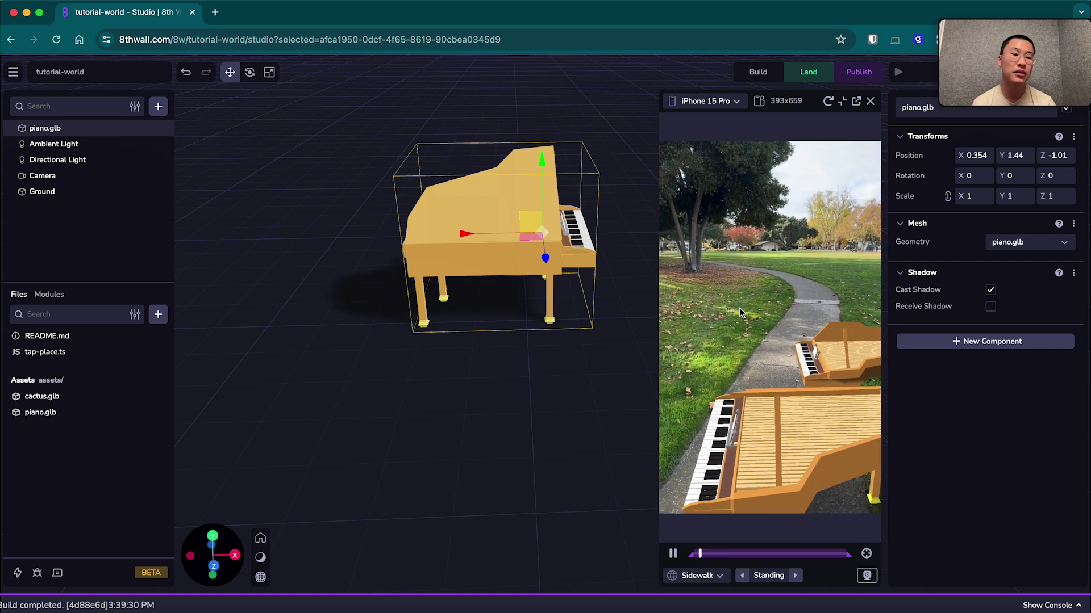
pyautogui.click(732, 330)
pyautogui.click(815, 314)
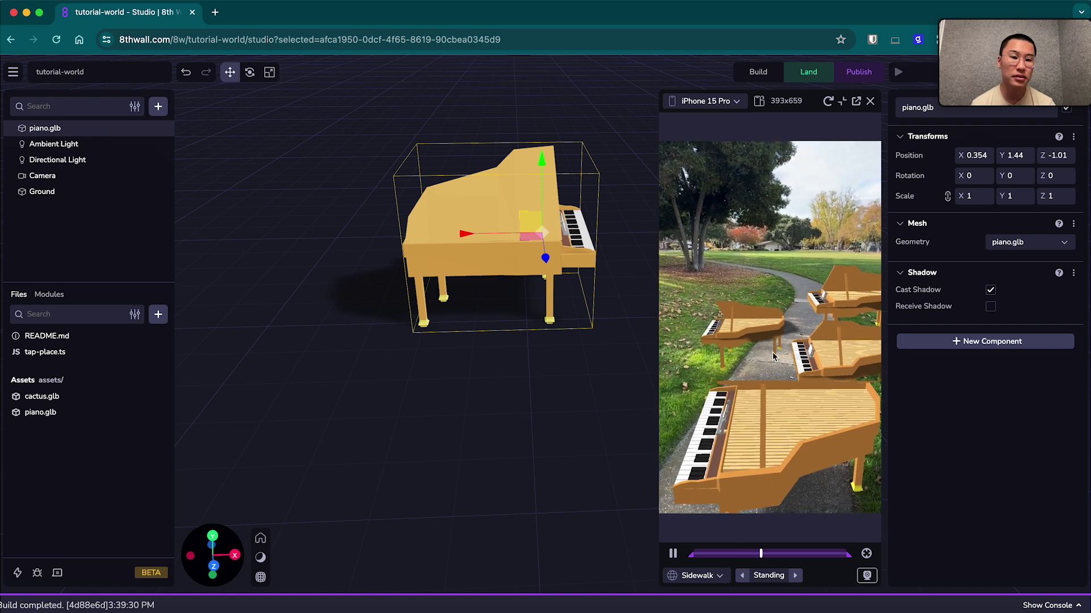
pyautogui.click(870, 103)
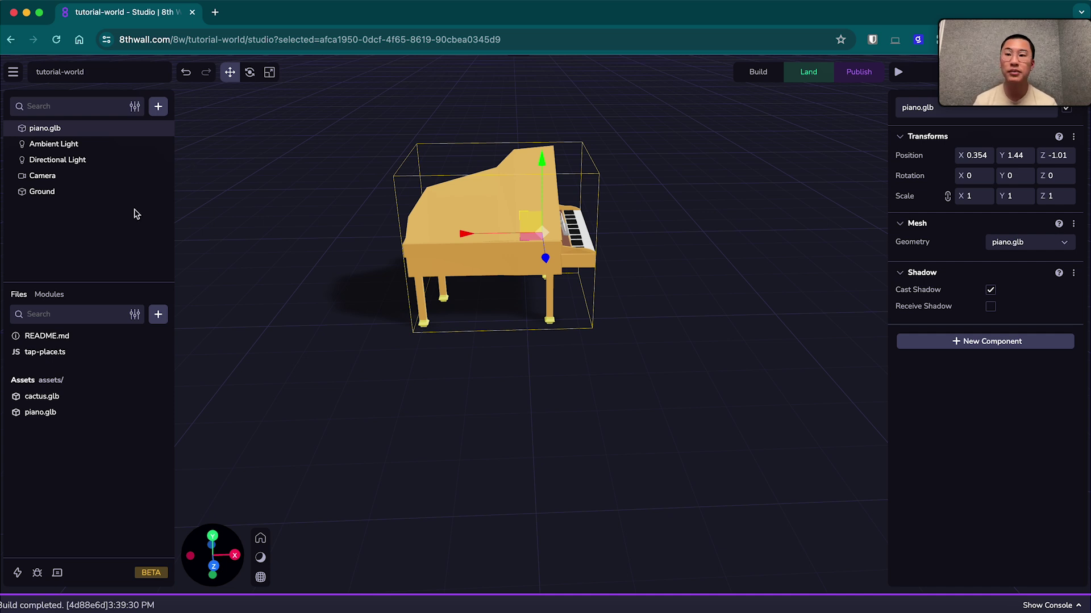
# Select the Camera in the hierarchy and keep its camera type set to World
pyautogui.click(113, 180)
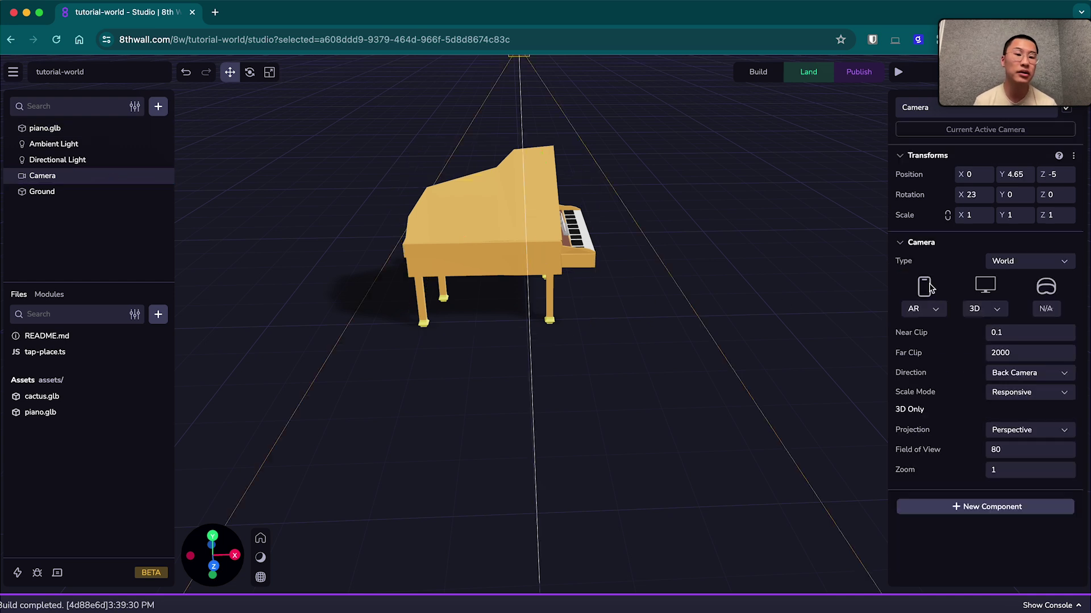
pyautogui.click(1065, 264)
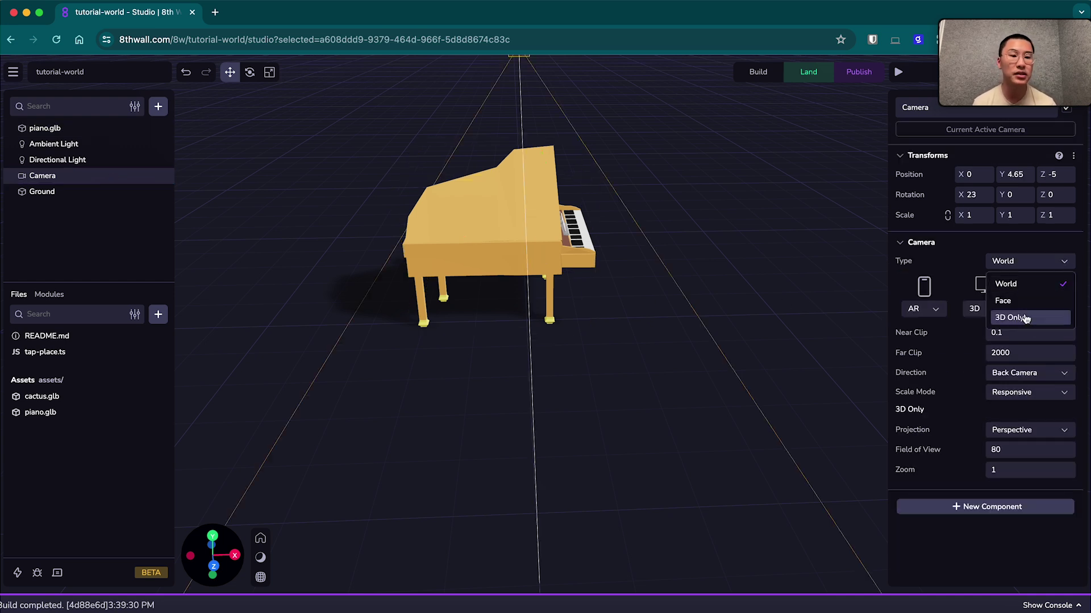
pyautogui.click(1023, 287)
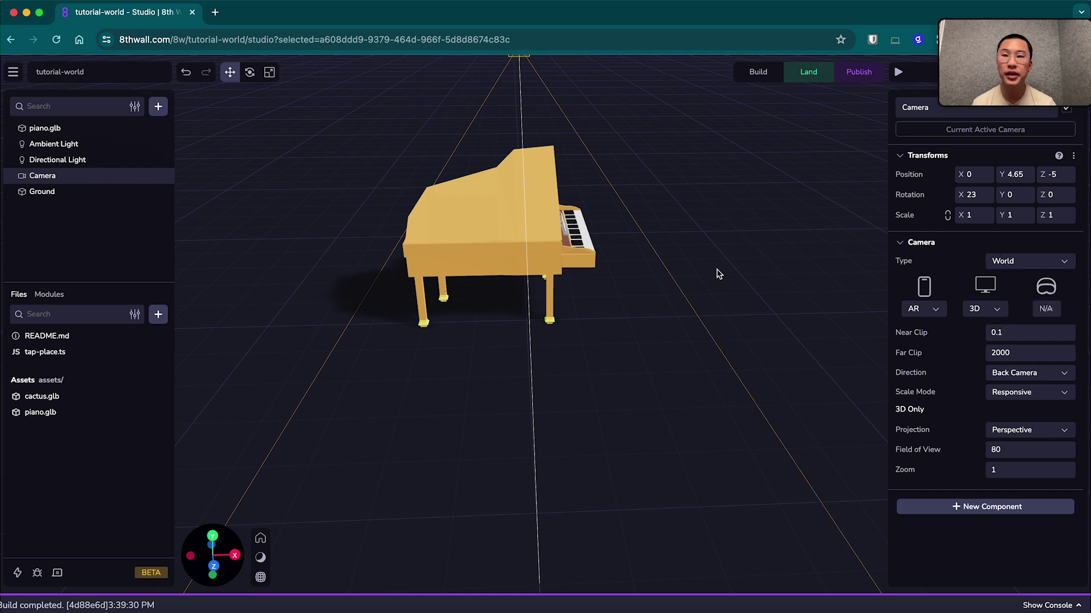